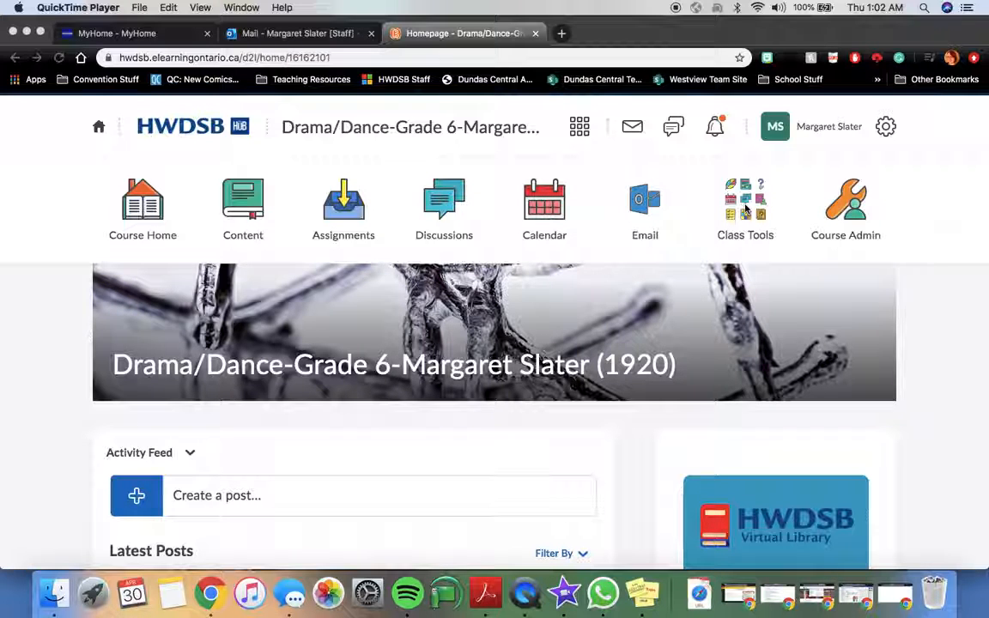
Step: Examine the tools offered in the course's Class Tools collection, from Portfolio to Naxos Music, and close it
{"action": "left_click", "coordinate": [744, 208]}
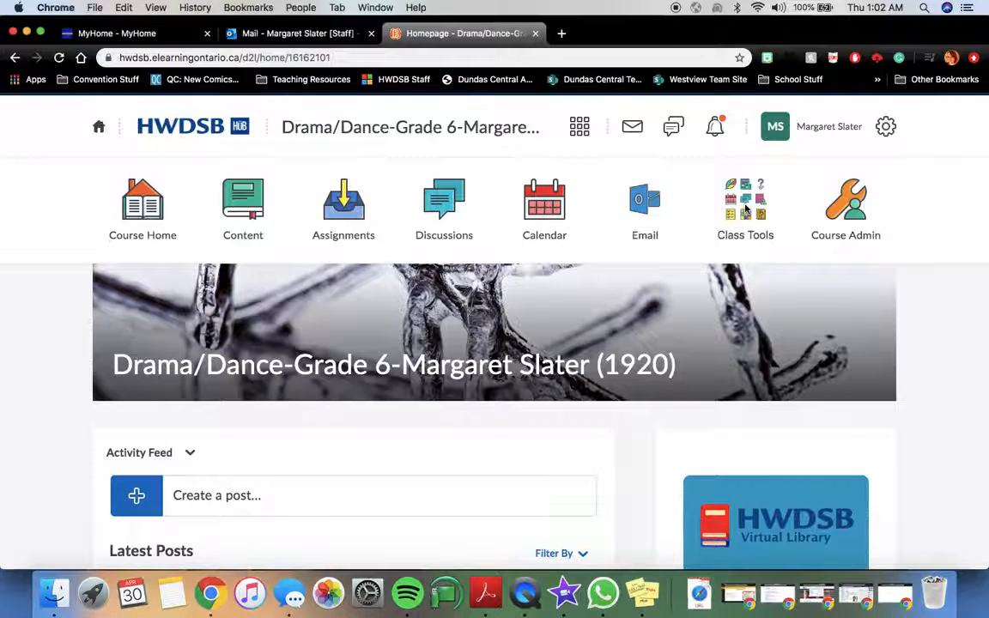
{"action": "left_click", "coordinate": [745, 208]}
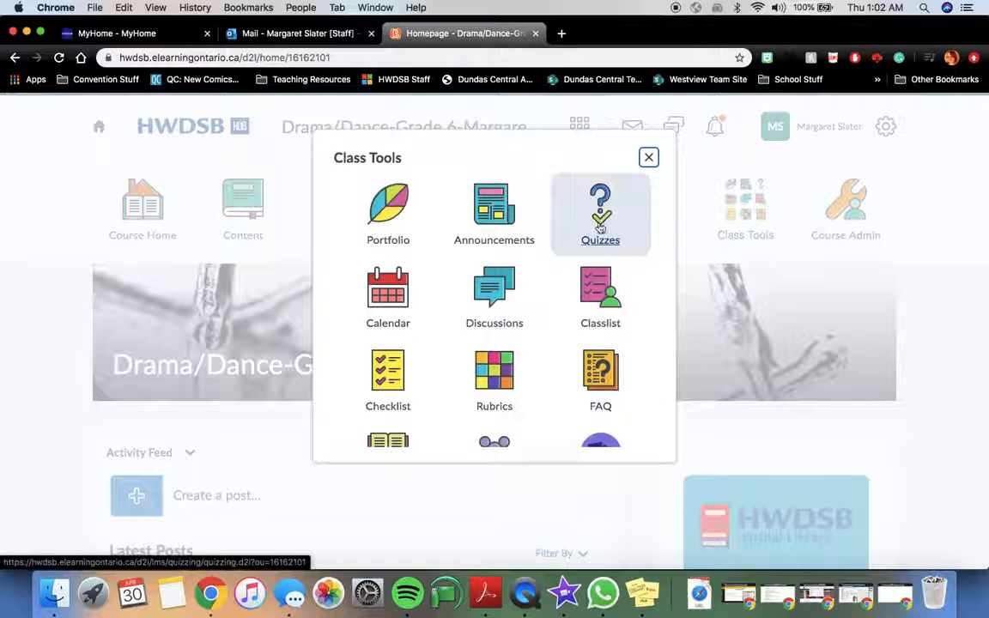
{"action": "scroll", "coordinate": [531, 292], "scroll_direction": "down", "scroll_amount": 3}
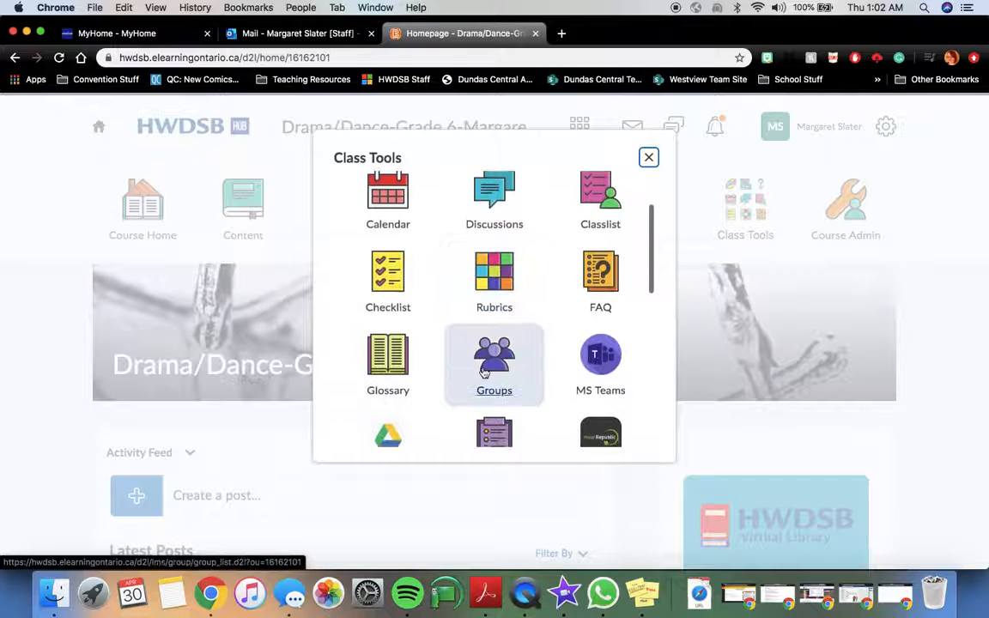
{"action": "scroll", "coordinate": [489, 371], "scroll_direction": "down", "scroll_amount": 3}
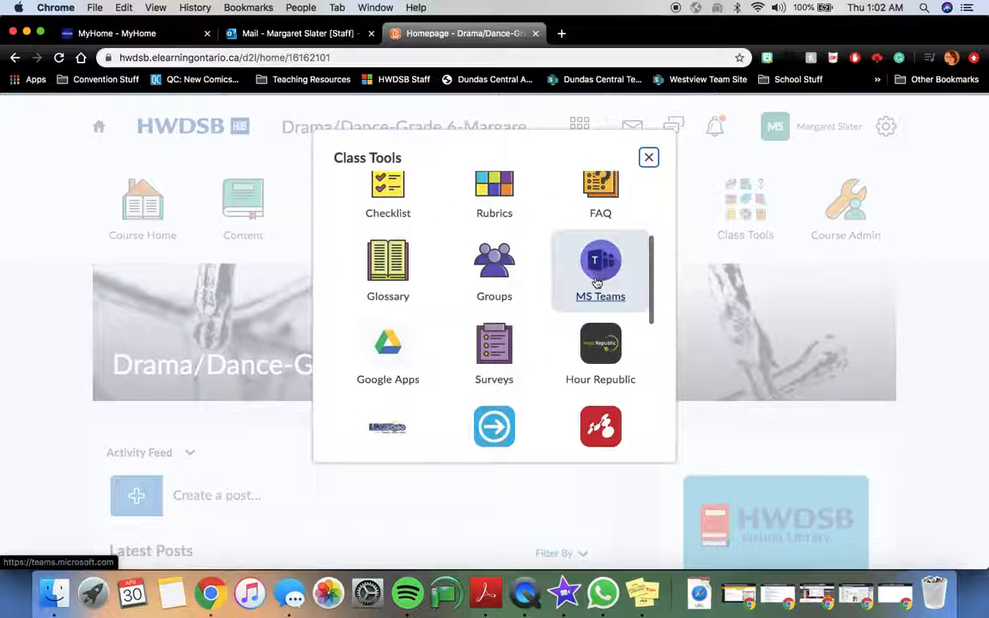
{"action": "scroll", "coordinate": [600, 236], "scroll_direction": "down", "scroll_amount": 3}
{"action": "scroll", "coordinate": [502, 371], "scroll_direction": "down", "scroll_amount": 5}
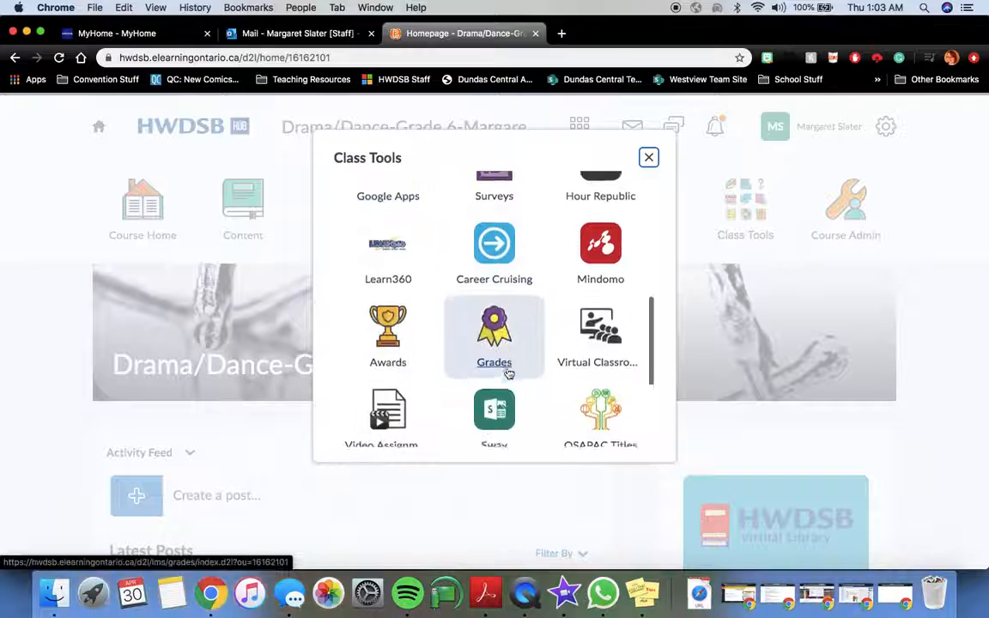
{"action": "scroll", "coordinate": [508, 375], "scroll_direction": "down", "scroll_amount": 1}
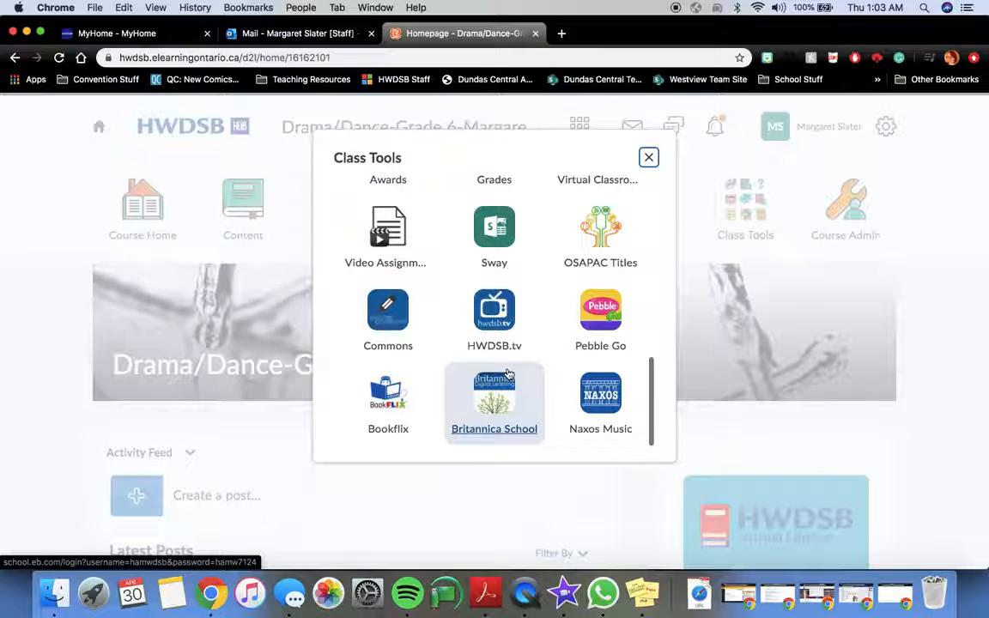
{"action": "scroll", "coordinate": [508, 374], "scroll_direction": "up", "scroll_amount": 10}
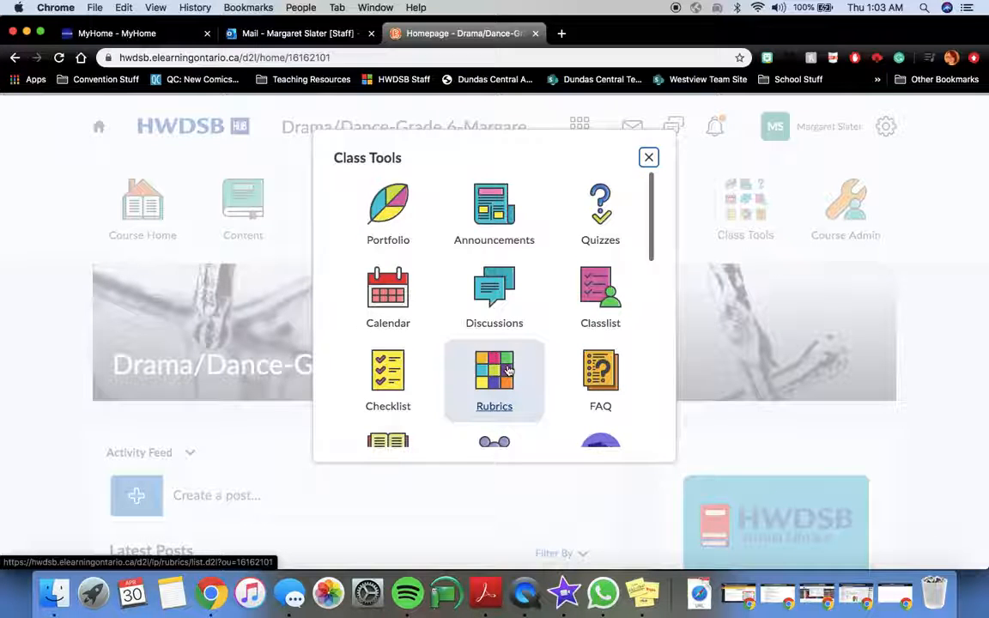
{"action": "left_click", "coordinate": [648, 158]}
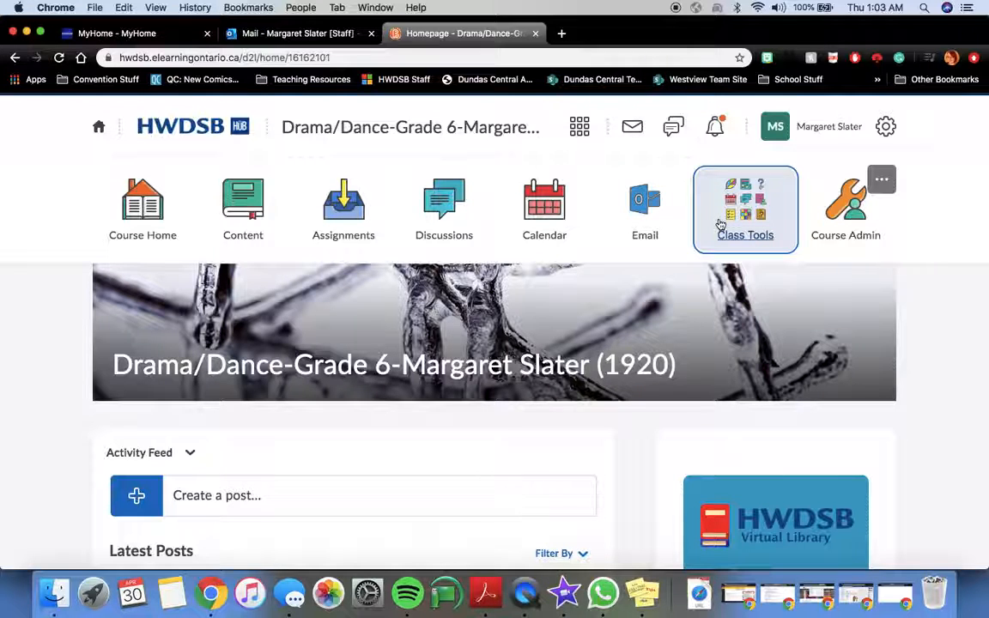
Step: Open the course's current navbar for editing
{"action": "left_click", "coordinate": [881, 182]}
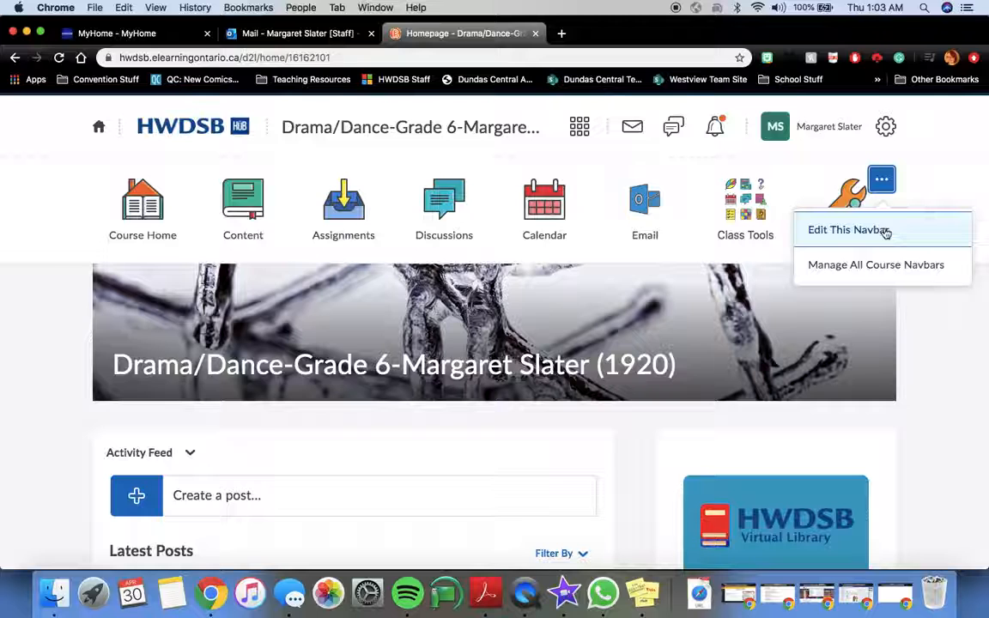
{"action": "left_click", "coordinate": [919, 242]}
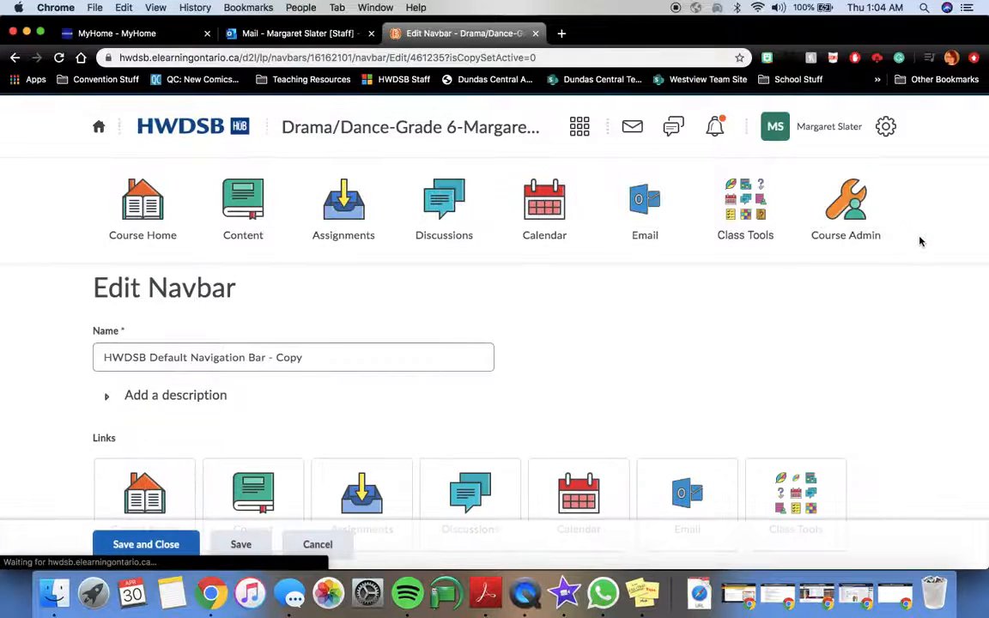
{"action": "left_click", "coordinate": [337, 353]}
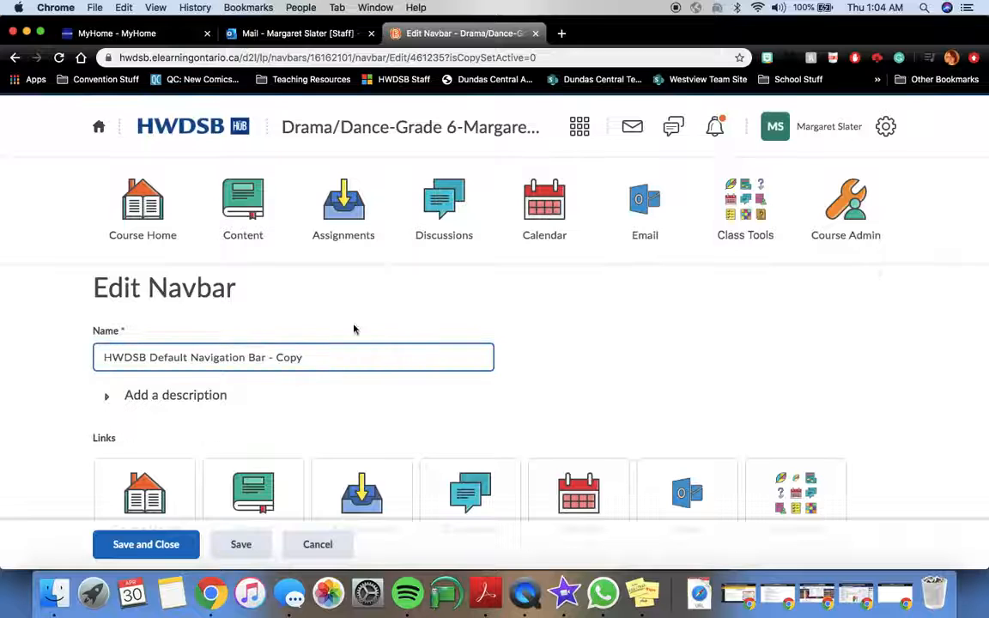
Step: Try placing the Discussions link after Calendar among the navbar links, and return it to its original place
{"action": "scroll", "coordinate": [353, 329], "scroll_direction": "down", "scroll_amount": 5}
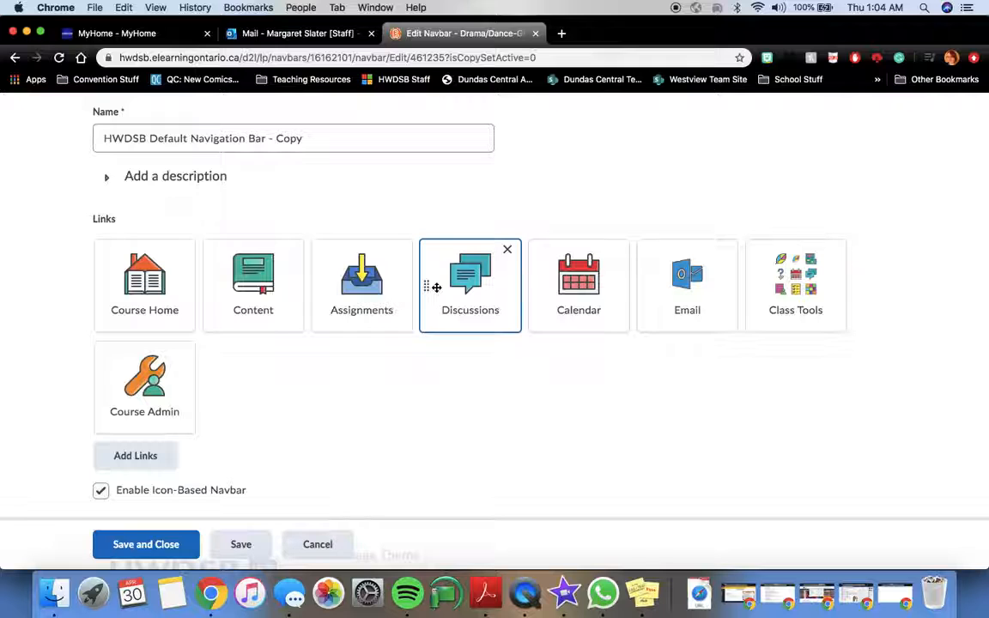
{"action": "left_click_drag", "start_coordinate": [426, 285], "coordinate": [624, 285]}
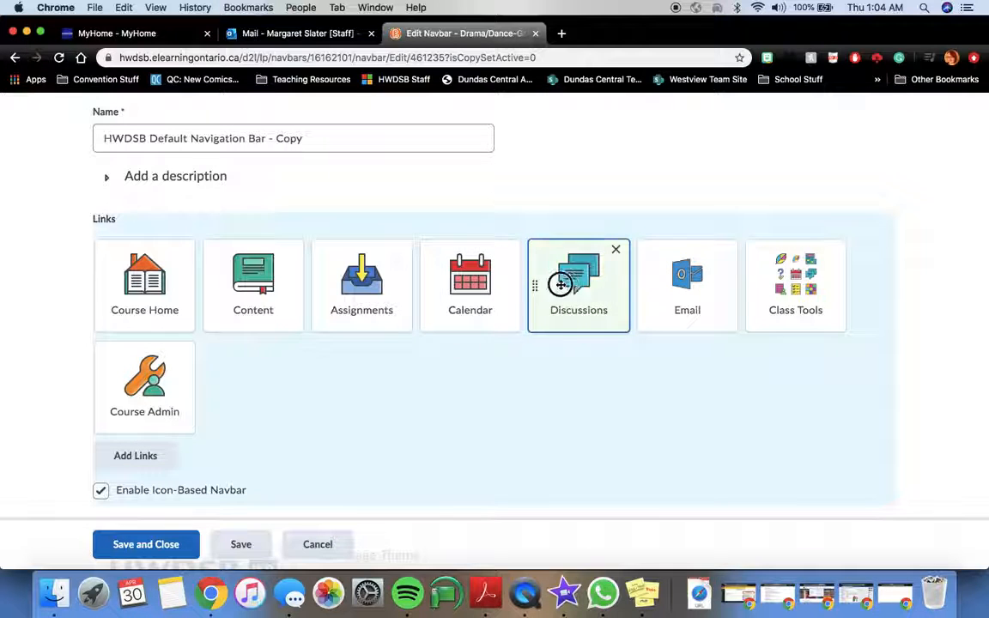
{"action": "left_click_drag", "start_coordinate": [559, 285], "coordinate": [443, 286]}
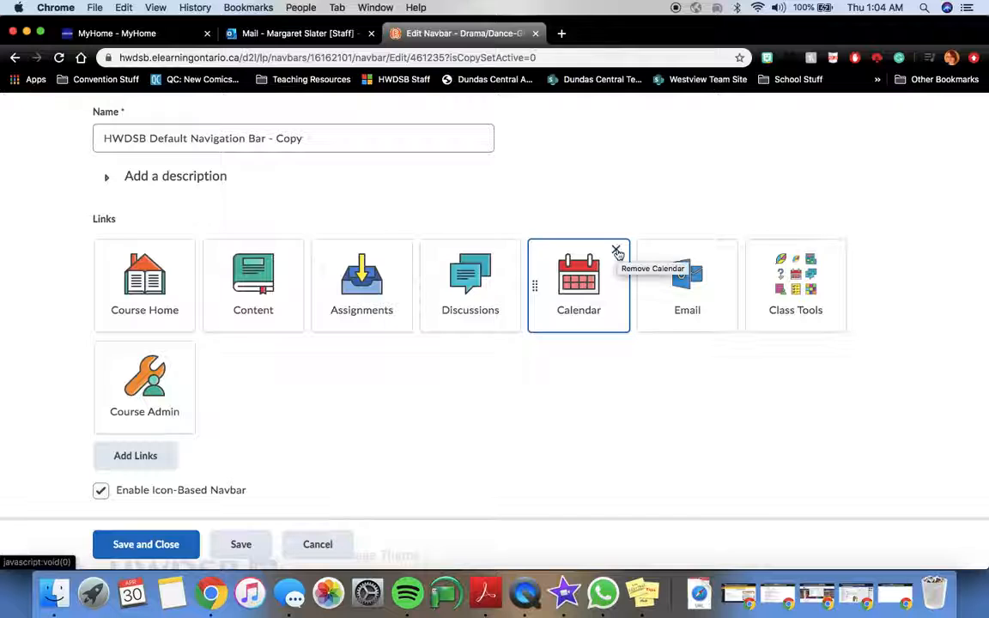
Step: Remove the Calendar link from the navbar and open the list of links available to add
{"action": "left_click", "coordinate": [616, 252]}
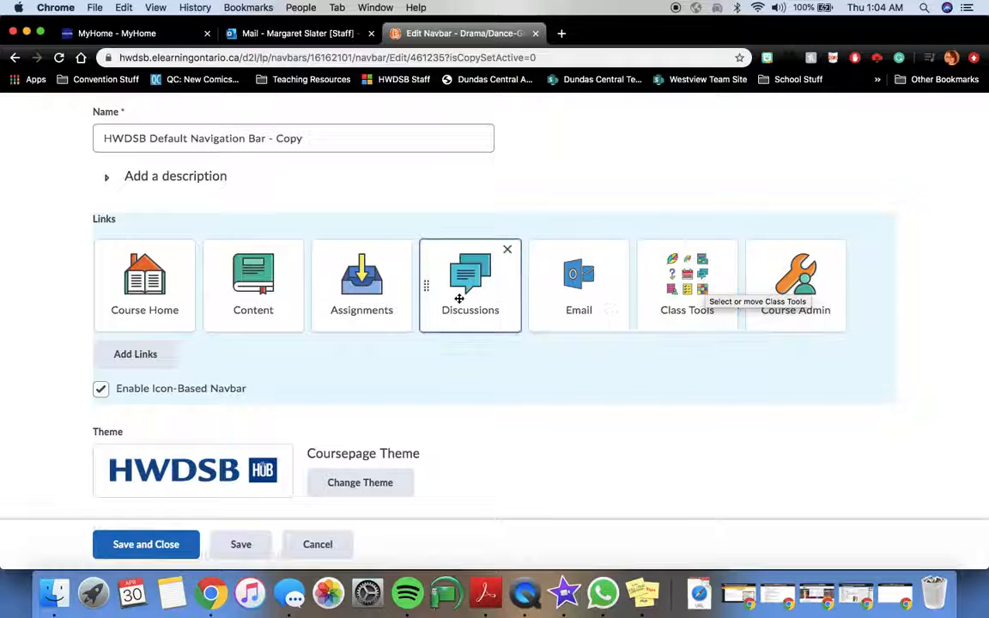
{"action": "left_click", "coordinate": [141, 354]}
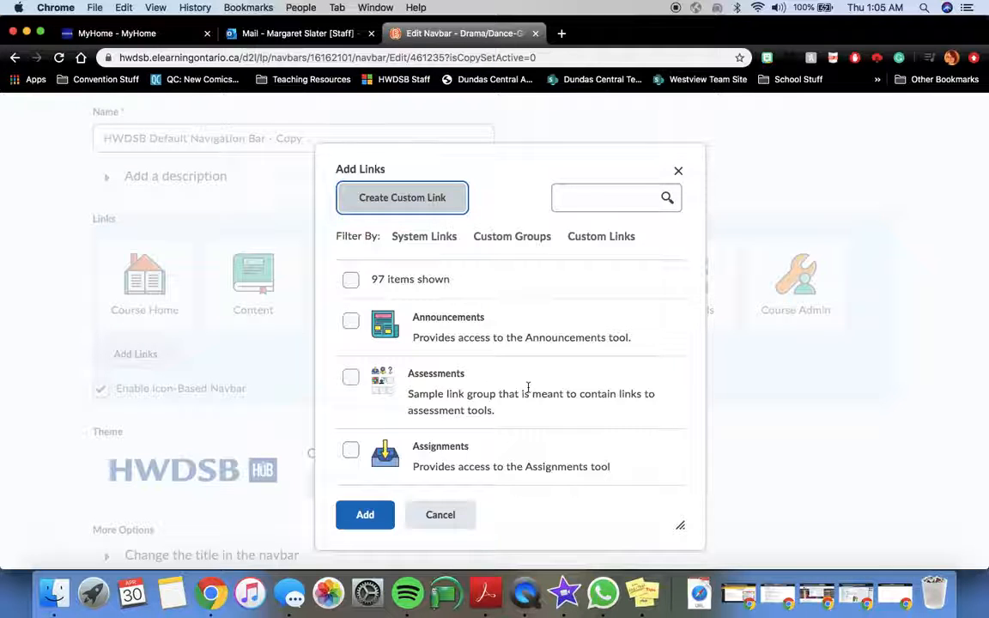
{"action": "left_click", "coordinate": [599, 201]}
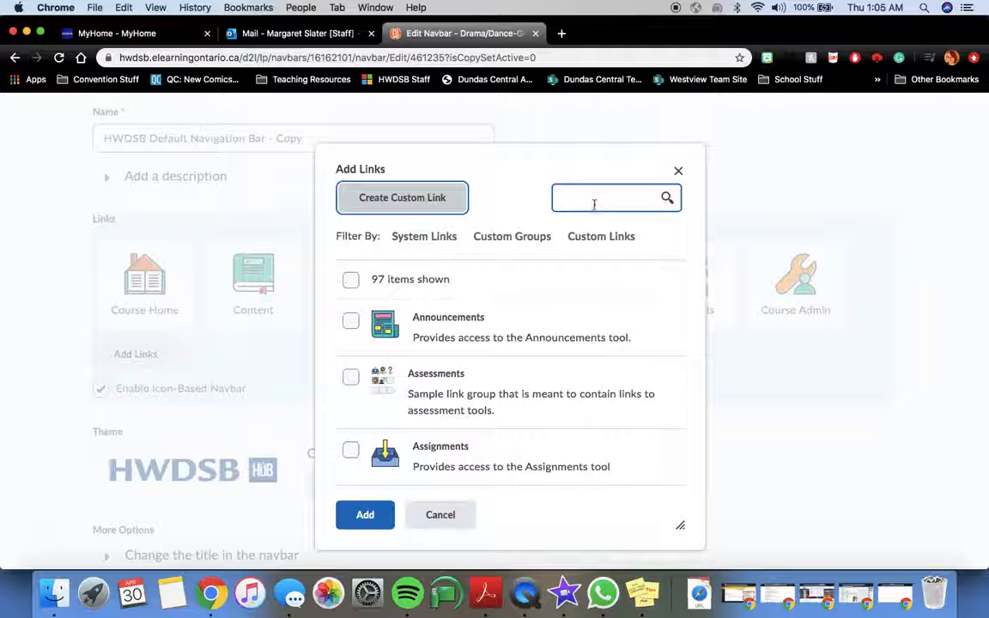
Step: Examine the settings for creating a custom link, including URL, behaviour, icon and availability, and close the form without creating one
{"action": "left_click", "coordinate": [433, 197]}
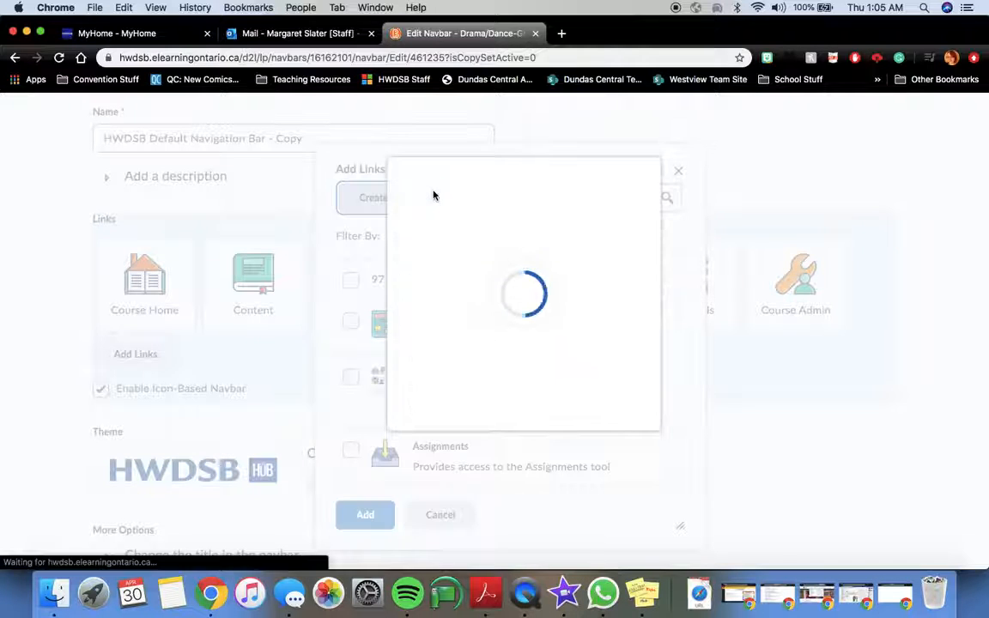
{"action": "left_click", "coordinate": [408, 296]}
{"action": "scroll", "coordinate": [409, 296], "scroll_direction": "down", "scroll_amount": 2}
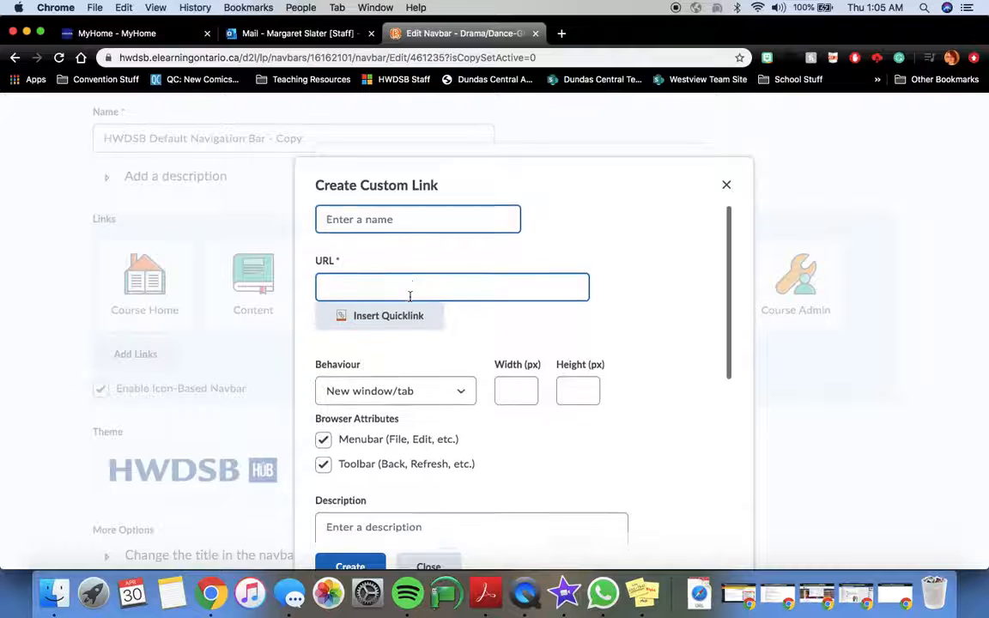
{"action": "scroll", "coordinate": [409, 296], "scroll_direction": "down", "scroll_amount": 1}
{"action": "left_click", "coordinate": [410, 303]}
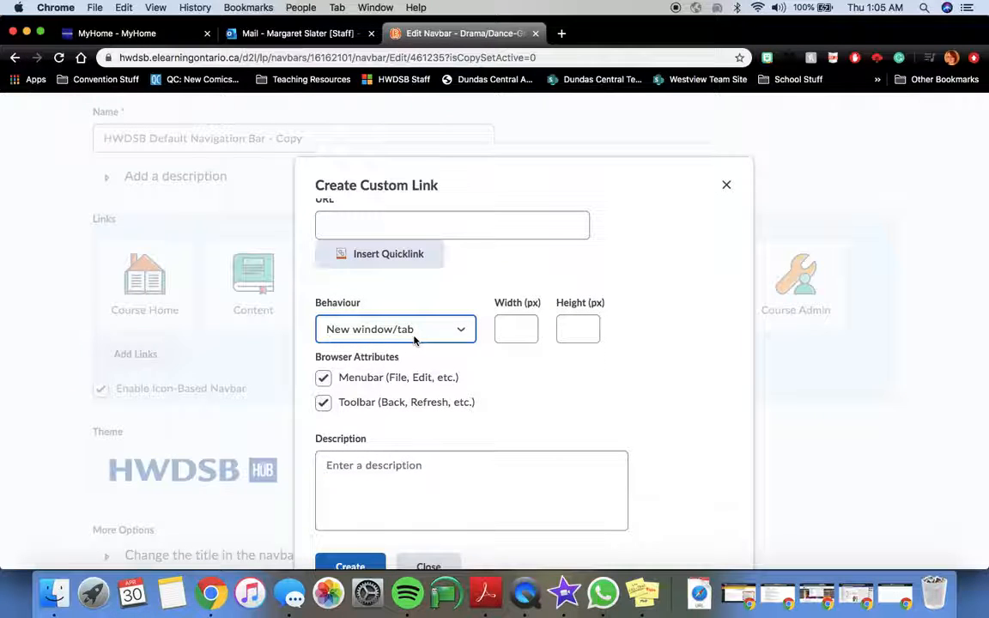
{"action": "scroll", "coordinate": [413, 341], "scroll_direction": "down", "scroll_amount": 6}
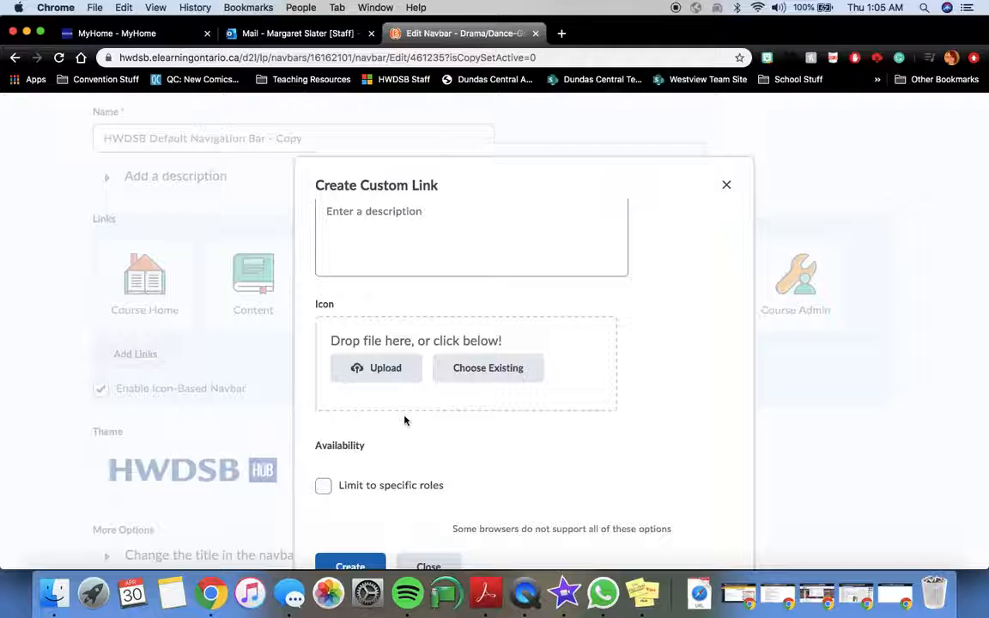
{"action": "left_click", "coordinate": [429, 568]}
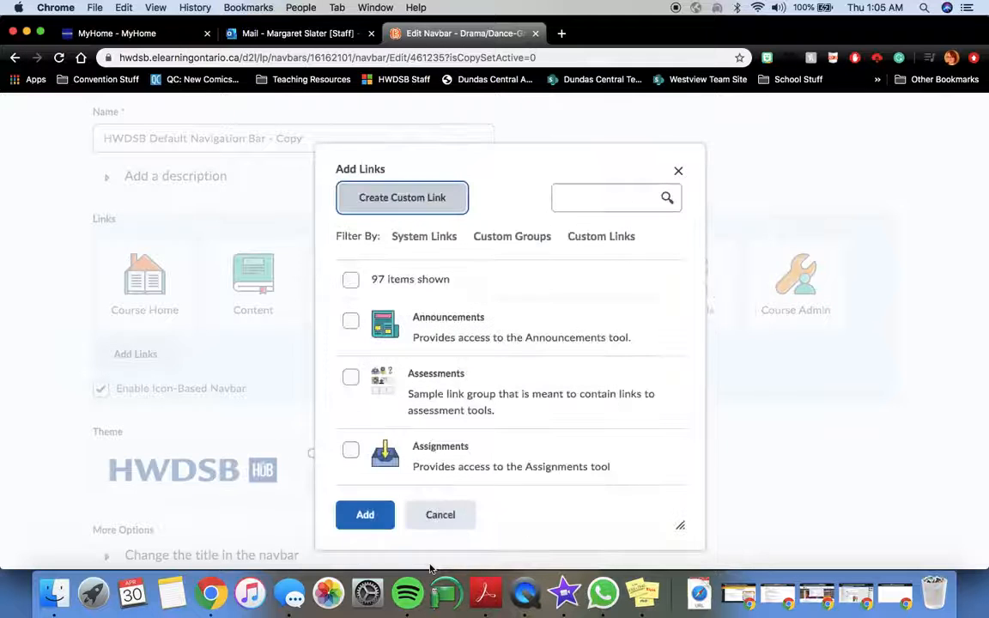
Step: Add the HWDSB.tv and Instant Messages links from the list of available links to the navbar
{"action": "scroll", "coordinate": [470, 375], "scroll_direction": "down", "scroll_amount": 5}
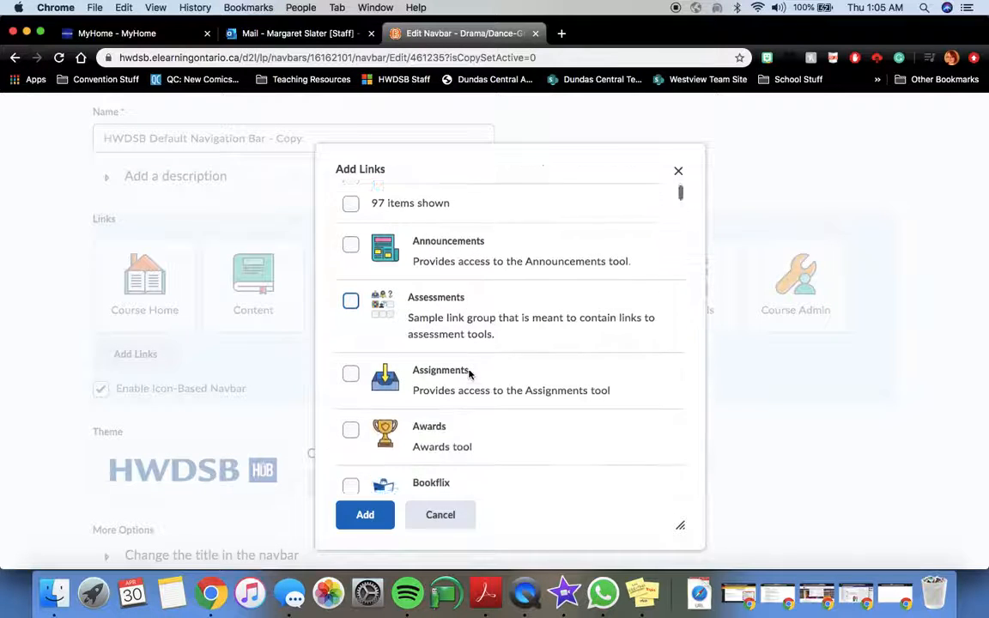
{"action": "scroll", "coordinate": [468, 374], "scroll_direction": "down", "scroll_amount": 2}
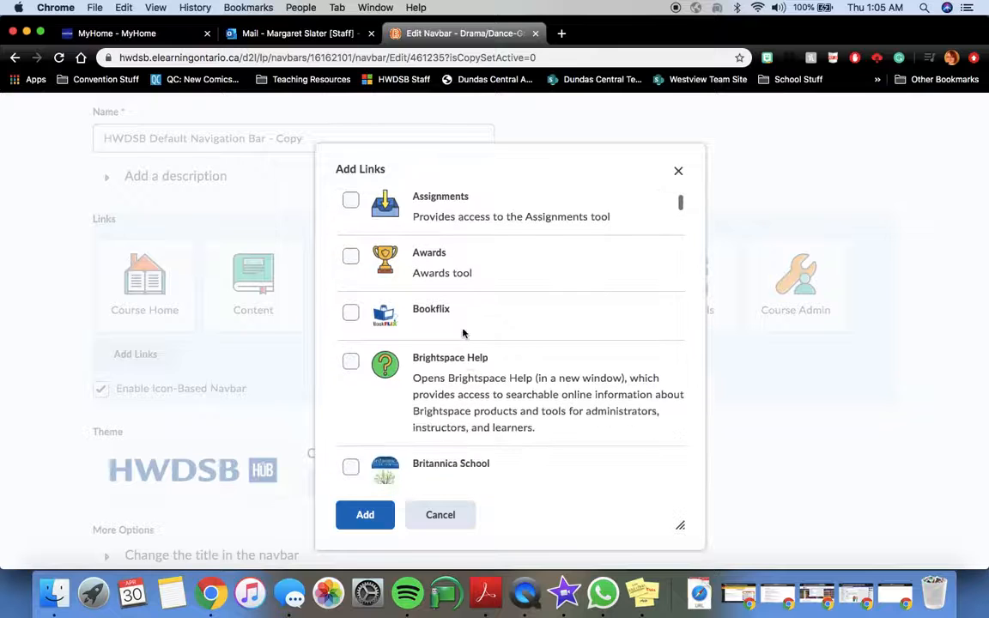
{"action": "scroll", "coordinate": [465, 334], "scroll_direction": "down", "scroll_amount": 4}
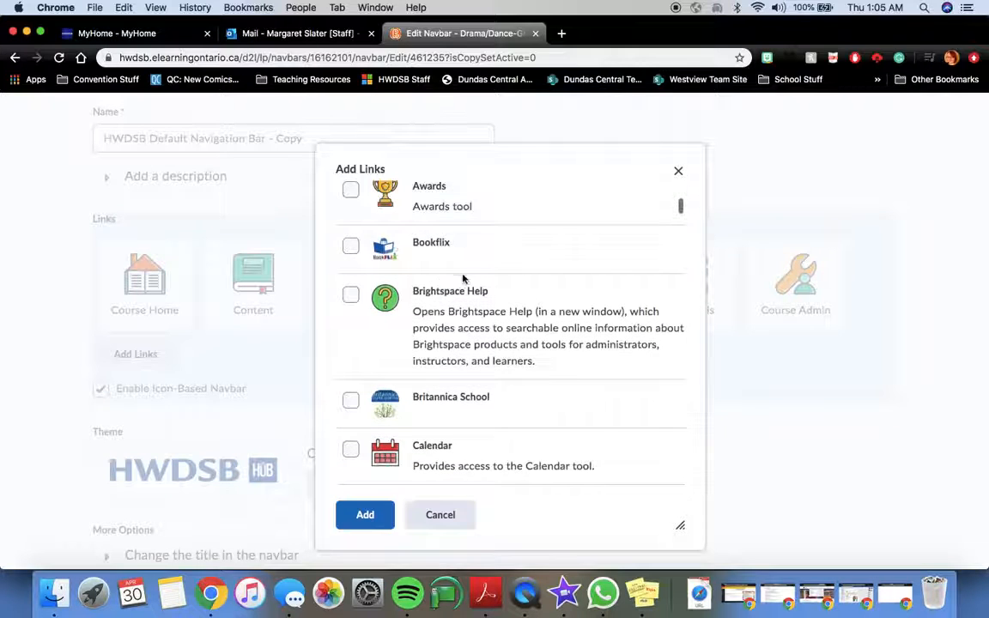
{"action": "scroll", "coordinate": [463, 277], "scroll_direction": "down", "scroll_amount": 10}
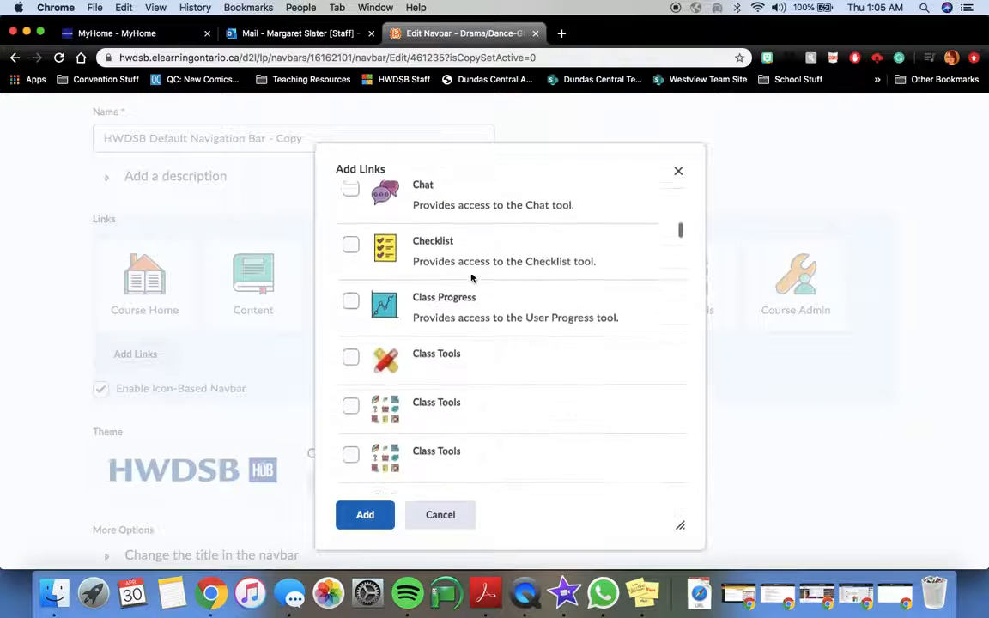
{"action": "scroll", "coordinate": [470, 278], "scroll_direction": "down", "scroll_amount": 4}
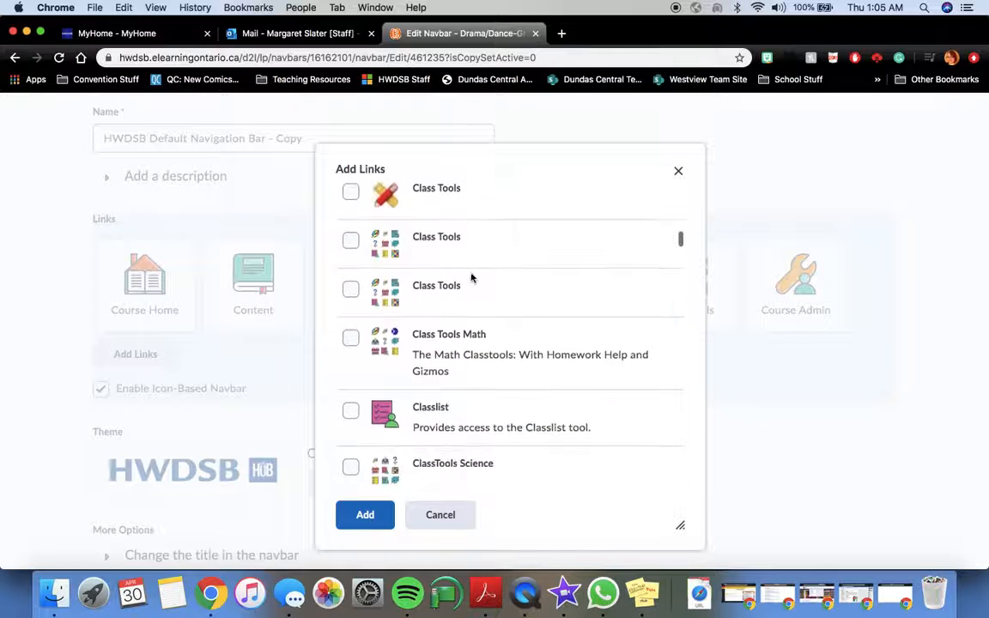
{"action": "scroll", "coordinate": [508, 309], "scroll_direction": "down", "scroll_amount": 6}
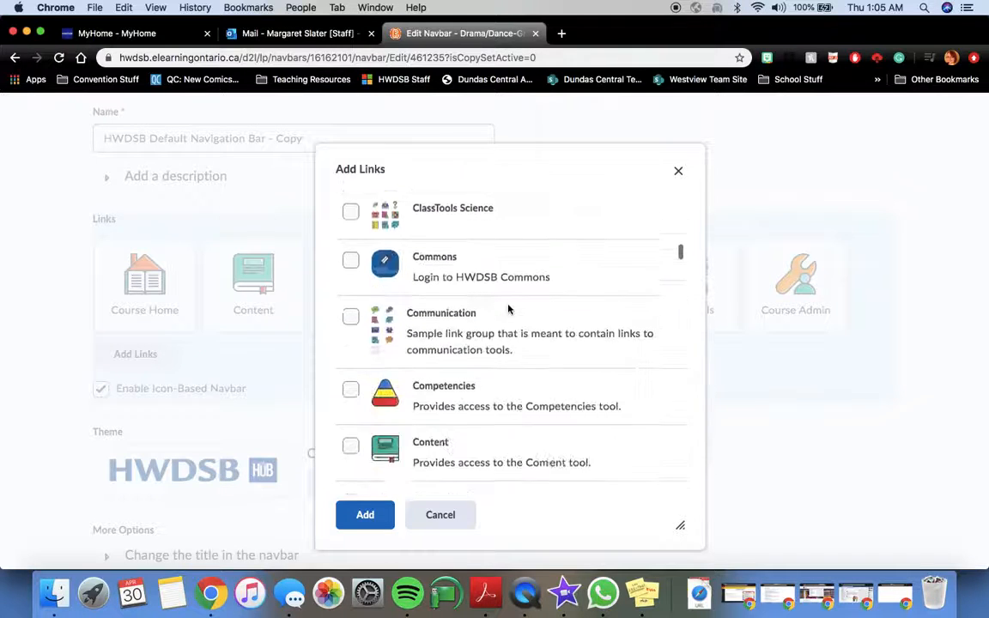
{"action": "scroll", "coordinate": [508, 309], "scroll_direction": "down", "scroll_amount": 6}
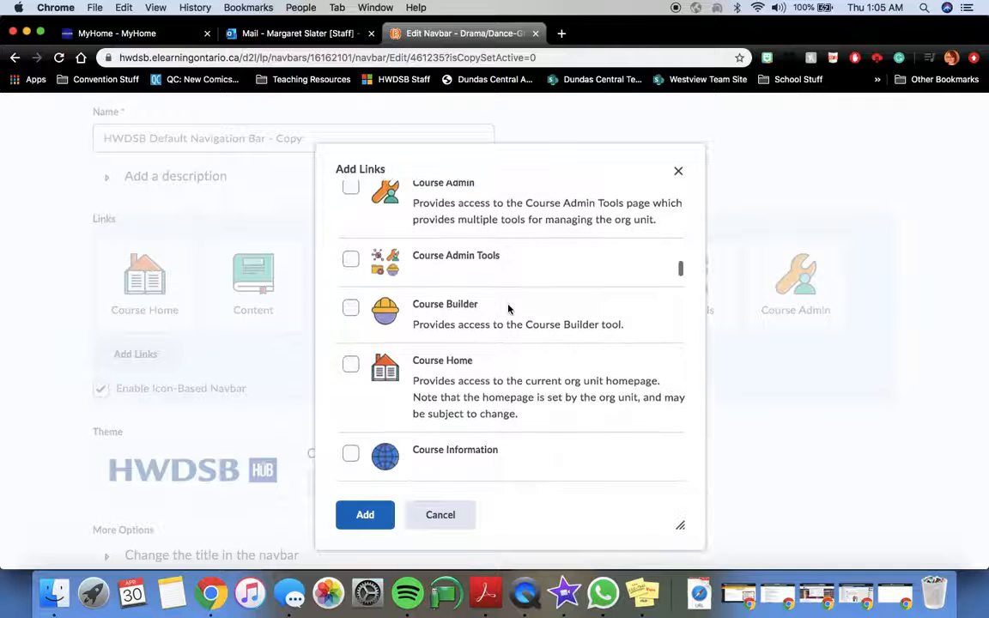
{"action": "scroll", "coordinate": [508, 309], "scroll_direction": "down", "scroll_amount": 6}
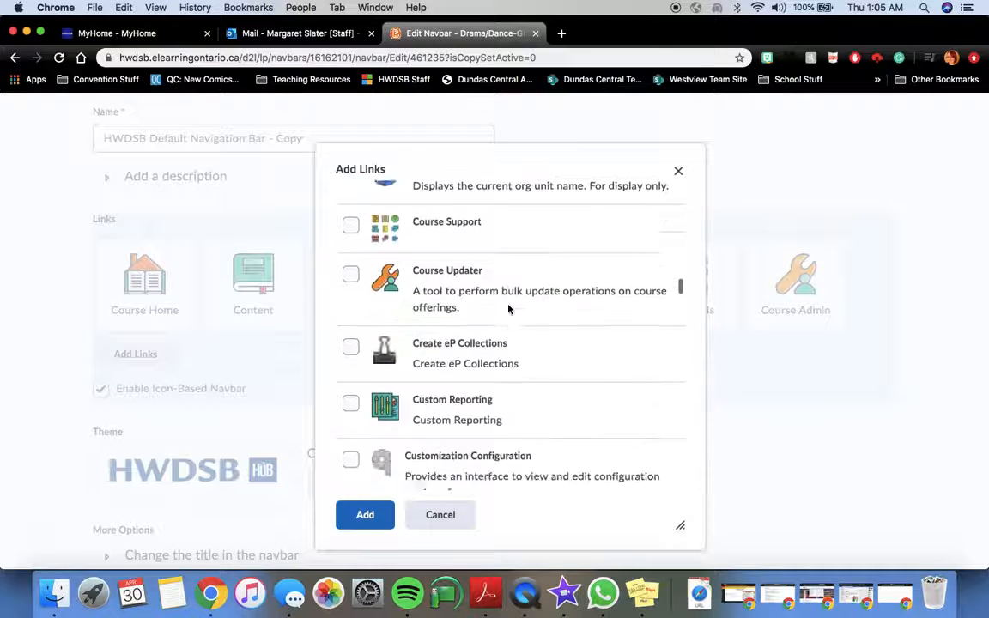
{"action": "scroll", "coordinate": [508, 309], "scroll_direction": "down", "scroll_amount": 6}
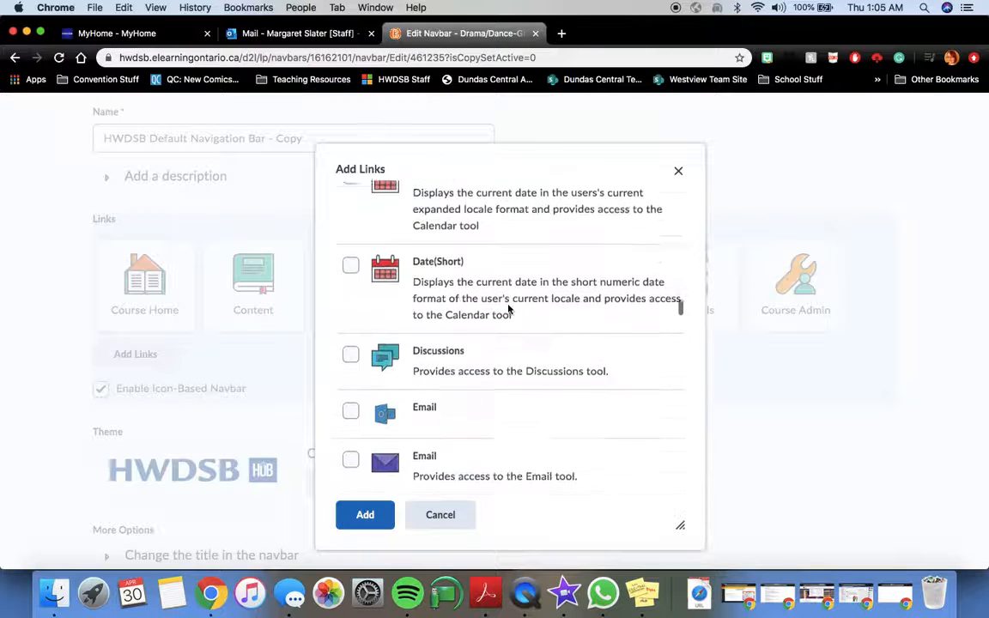
{"action": "scroll", "coordinate": [508, 309], "scroll_direction": "down", "scroll_amount": 5}
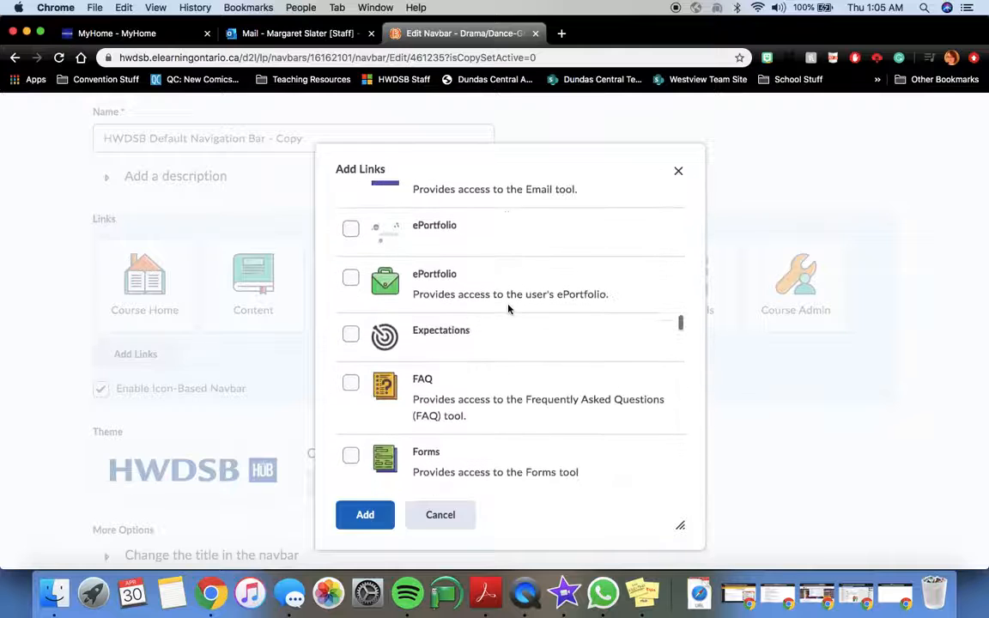
{"action": "scroll", "coordinate": [508, 309], "scroll_direction": "down", "scroll_amount": 4}
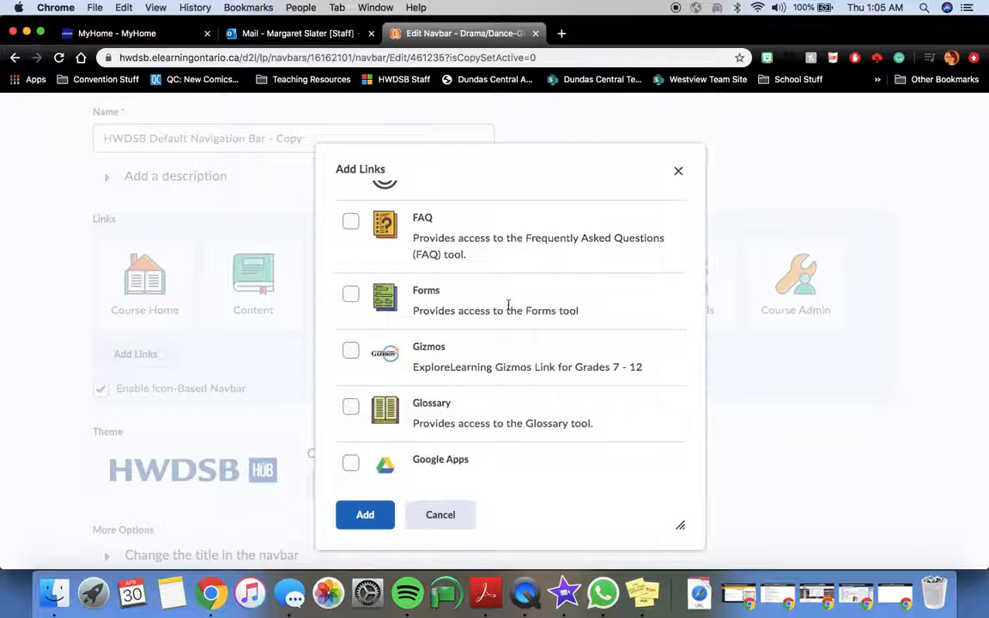
{"action": "scroll", "coordinate": [508, 309], "scroll_direction": "down", "scroll_amount": 6}
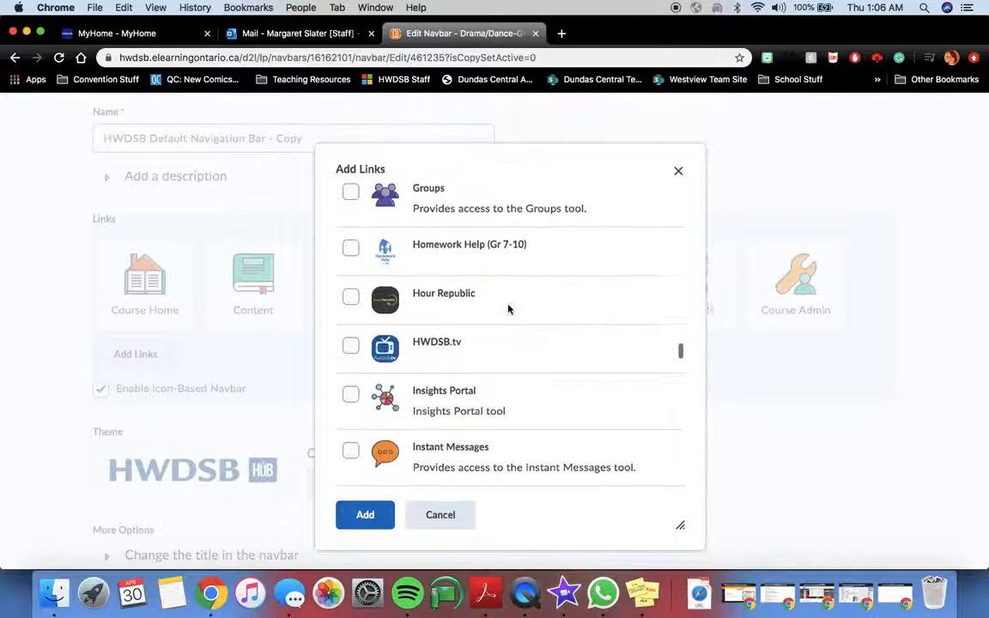
{"action": "scroll", "coordinate": [508, 309], "scroll_direction": "down", "scroll_amount": 1}
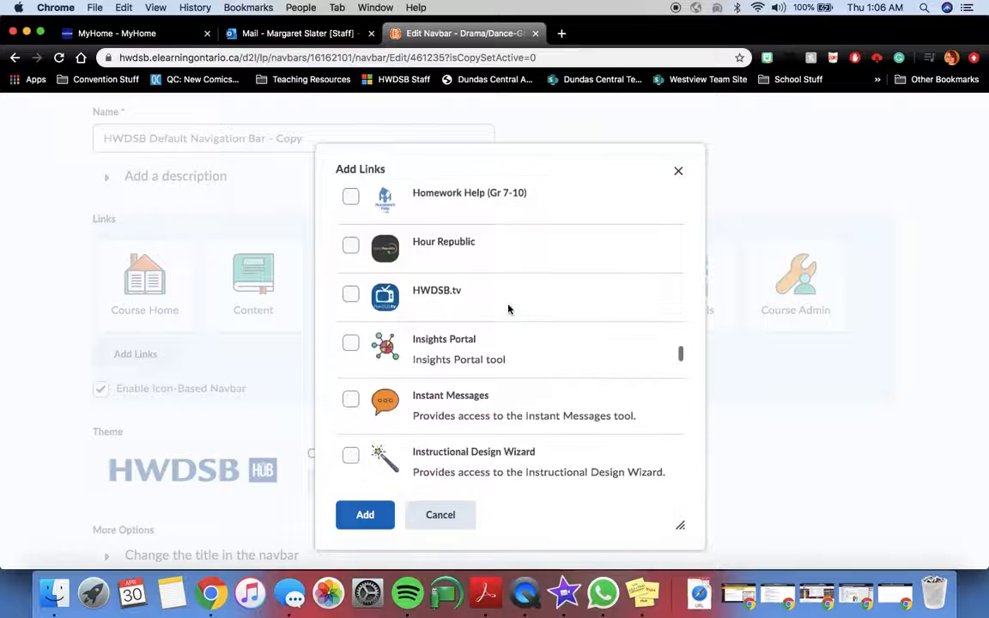
{"action": "left_click", "coordinate": [358, 296]}
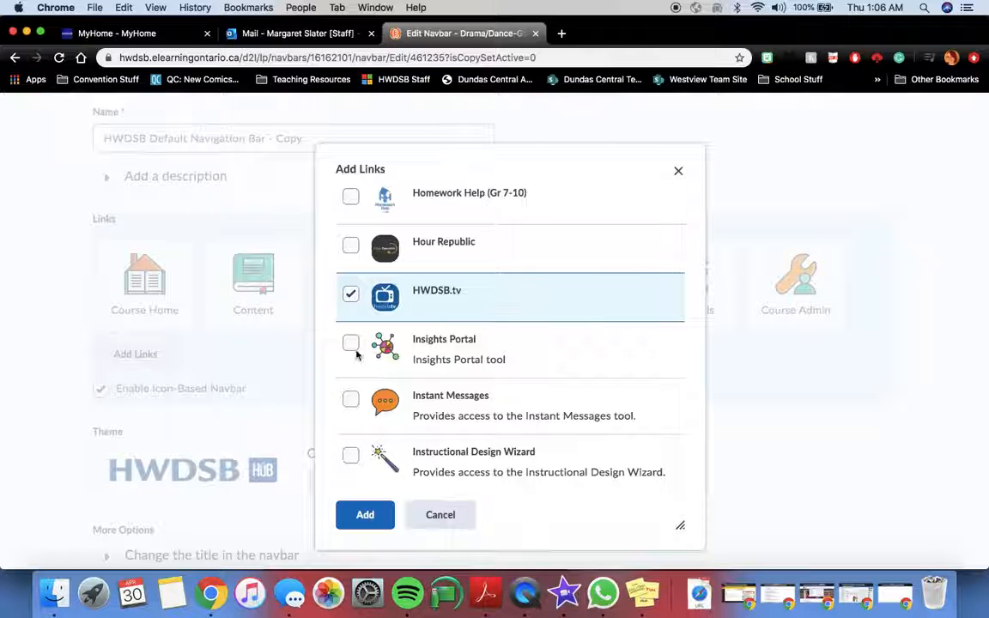
{"action": "left_click", "coordinate": [351, 399]}
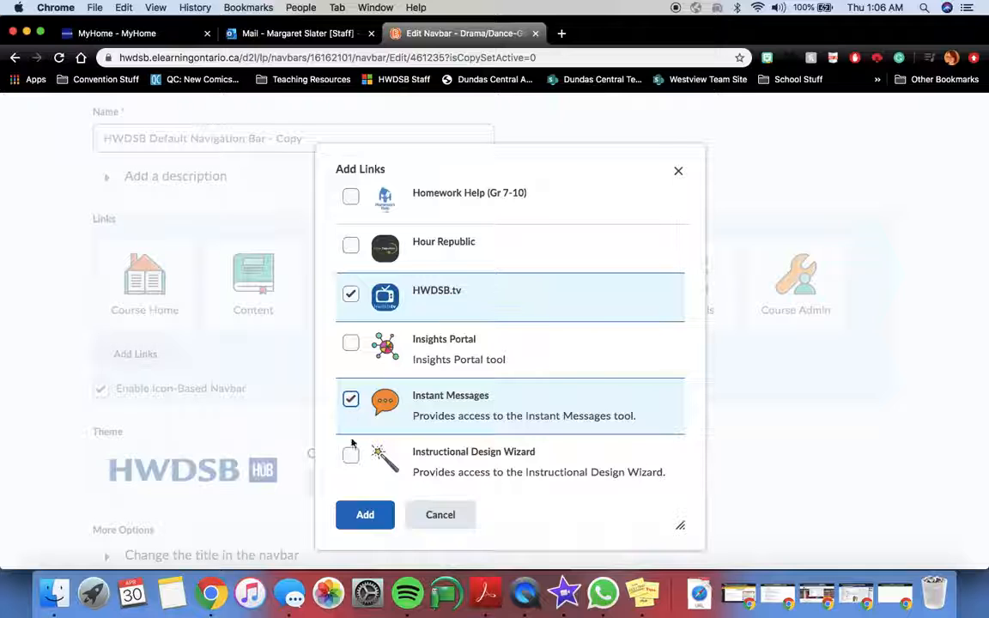
{"action": "left_click", "coordinate": [375, 525]}
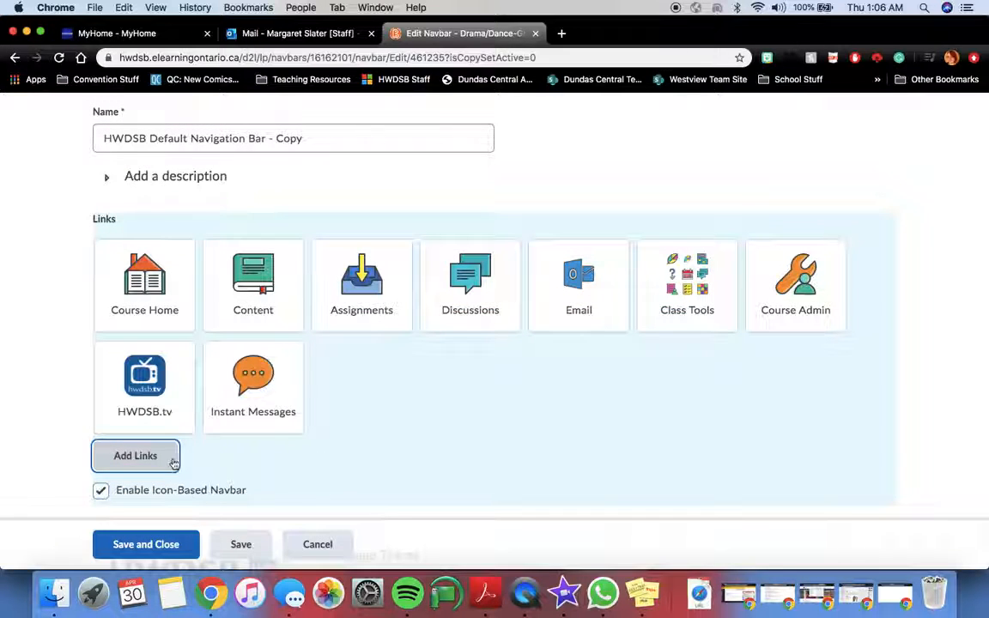
Step: Save the customized navbar under its existing name and close the editor
{"action": "scroll", "coordinate": [252, 462], "scroll_direction": "down", "scroll_amount": 1}
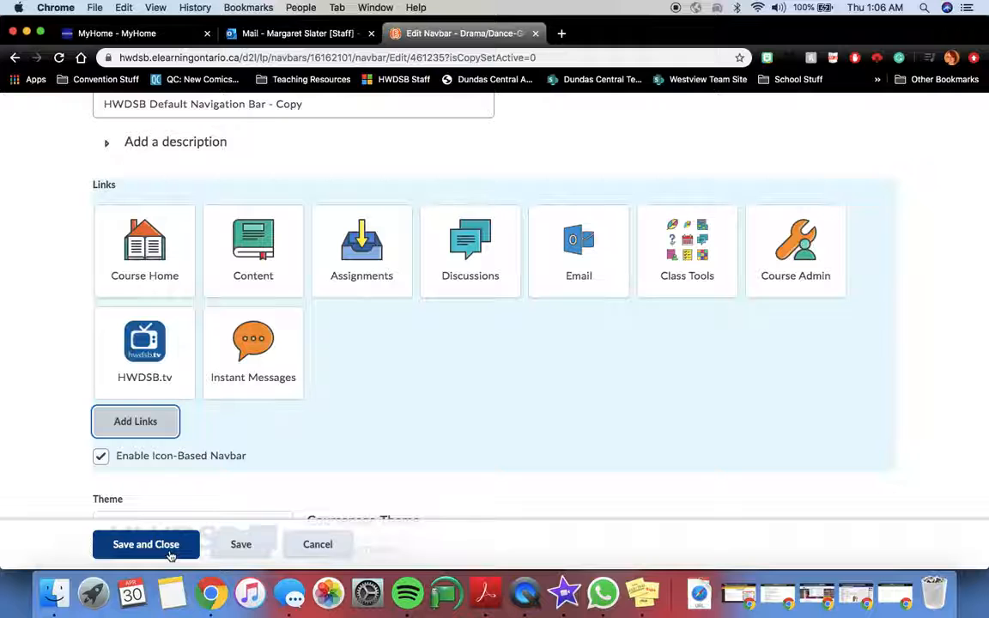
{"action": "scroll", "coordinate": [382, 373], "scroll_direction": "up", "scroll_amount": 2}
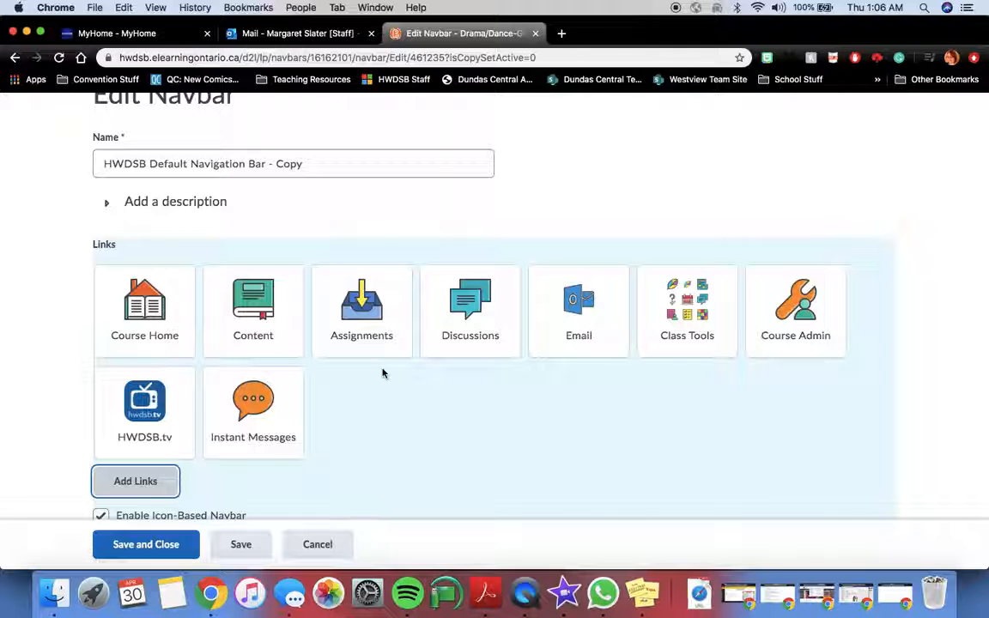
{"action": "left_click", "coordinate": [102, 165]}
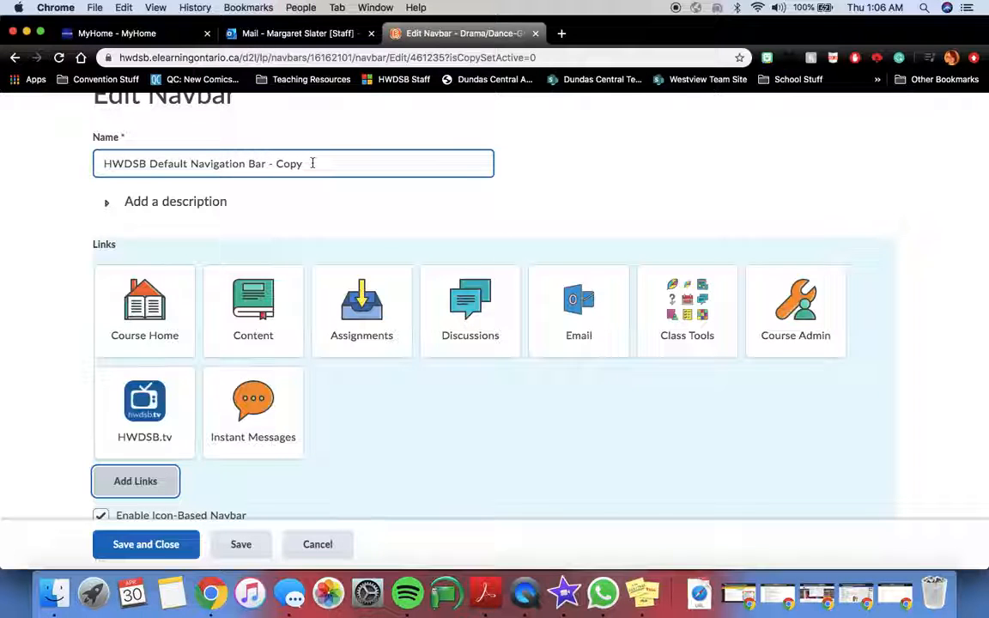
{"action": "left_click", "coordinate": [148, 545]}
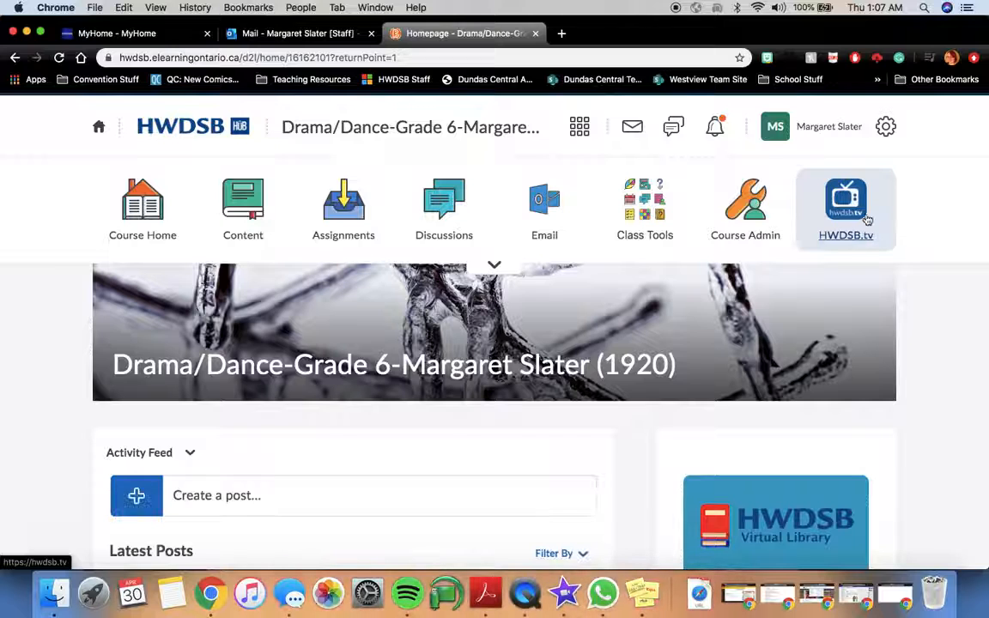
Step: Check the expanded navbar on the course homepage, view it in the _Student role, and exit the student view
{"action": "left_click", "coordinate": [495, 268]}
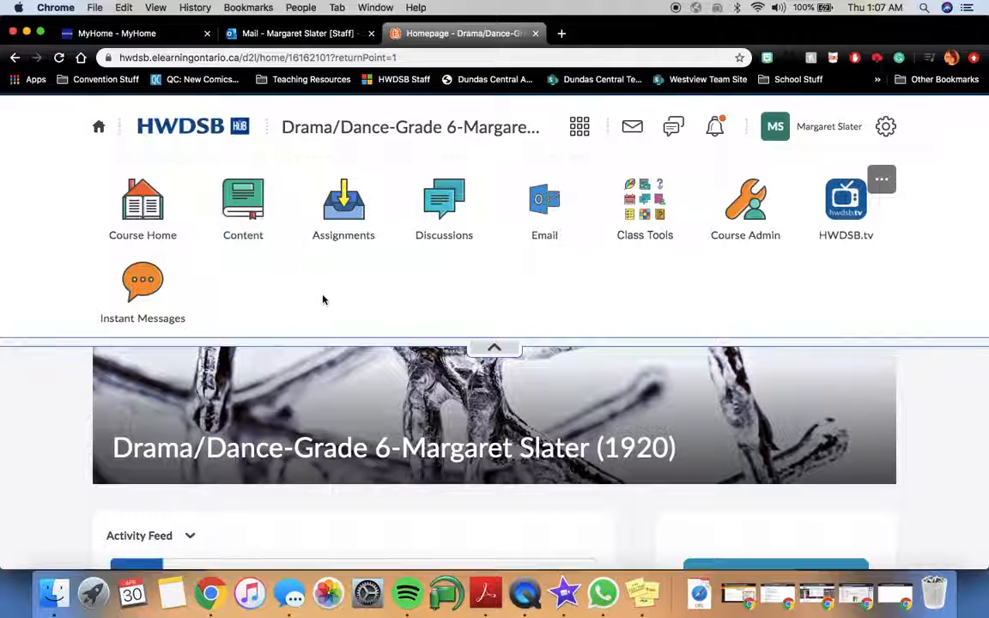
{"action": "left_click", "coordinate": [491, 343]}
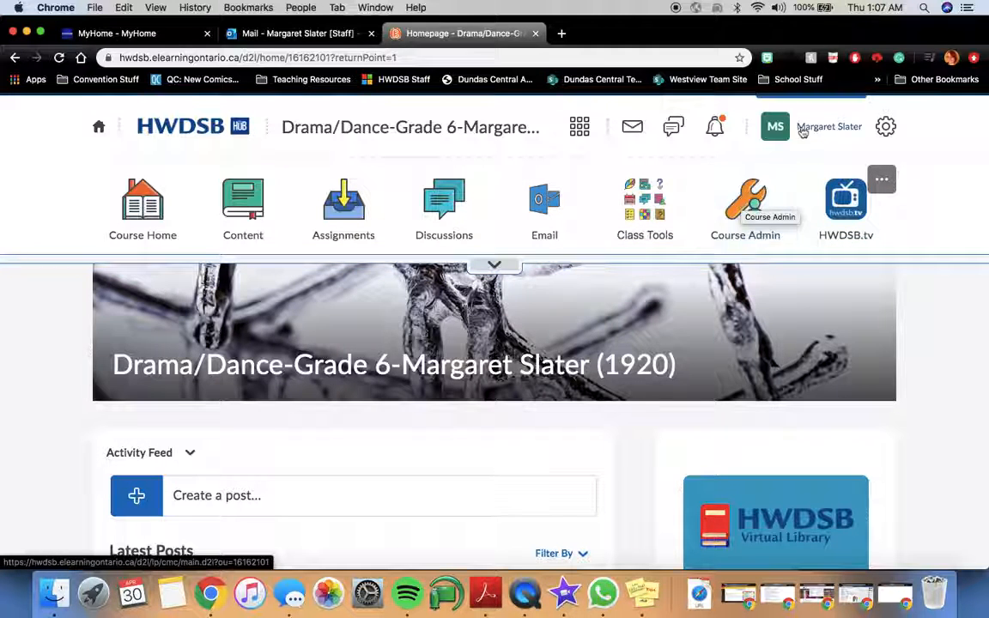
{"action": "left_click", "coordinate": [799, 127]}
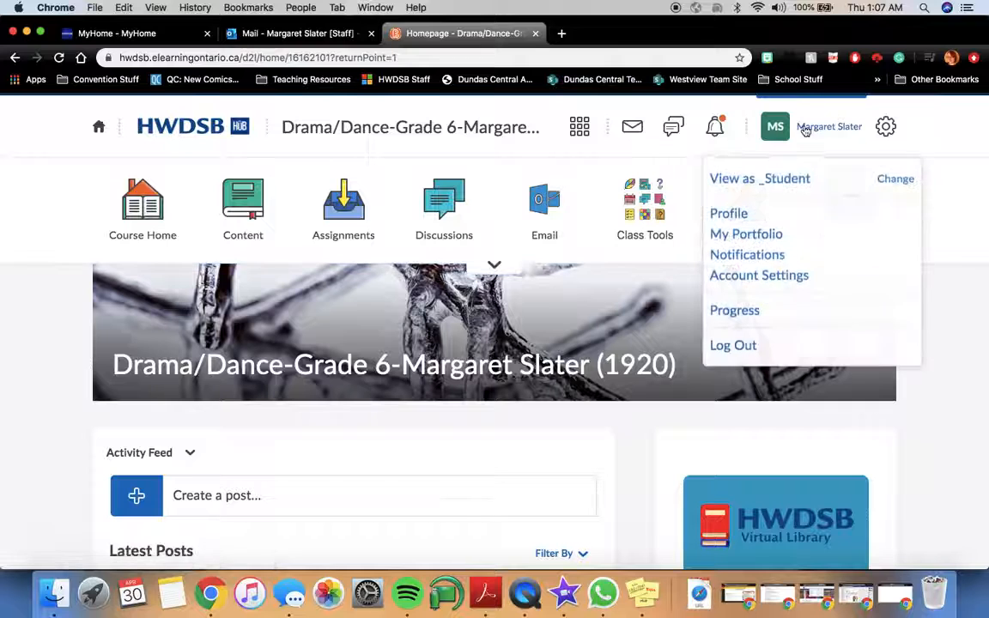
{"action": "left_click", "coordinate": [778, 182]}
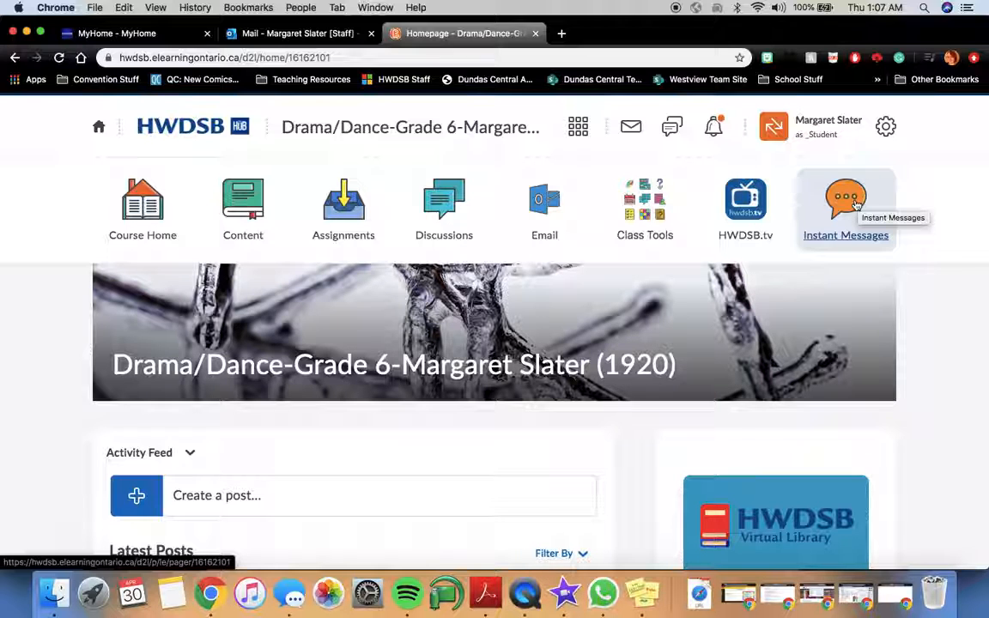
{"action": "left_click", "coordinate": [834, 132]}
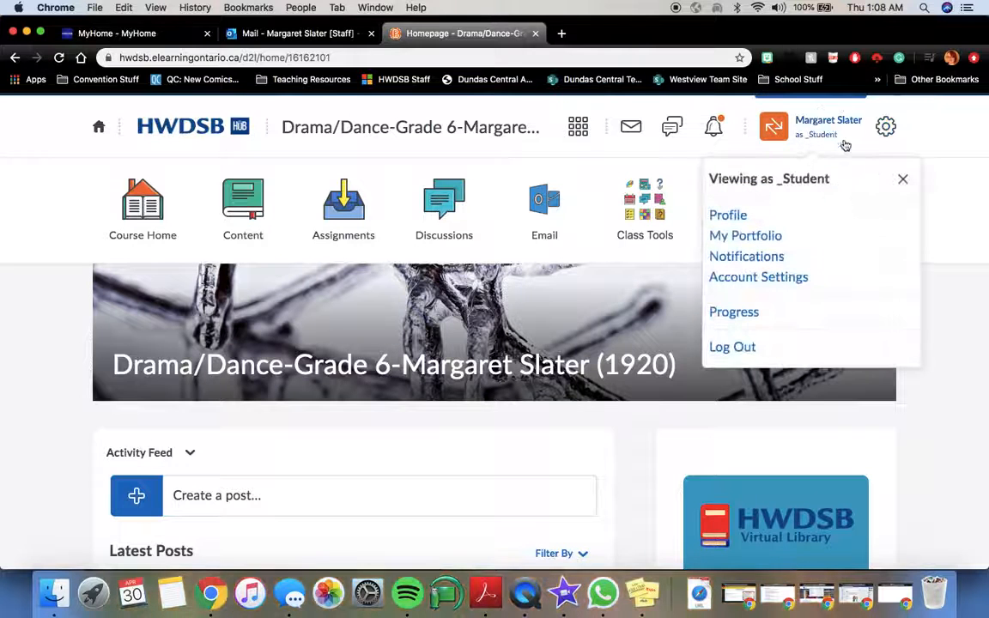
{"action": "left_click", "coordinate": [902, 182]}
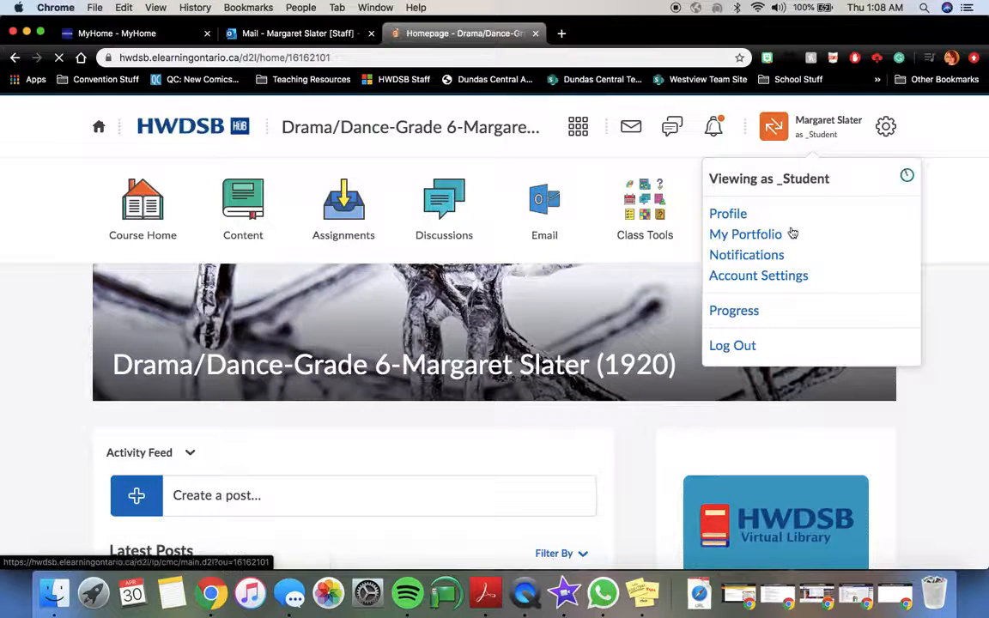